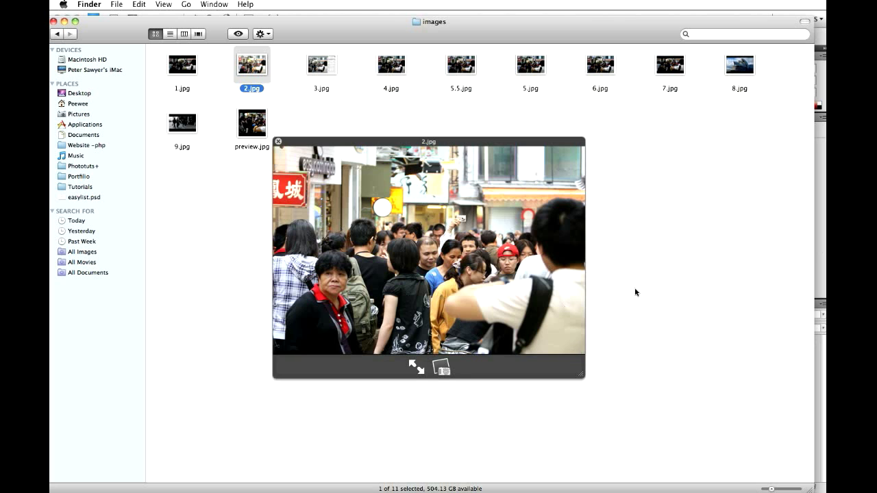
# - Preview the finished 1.jpg in Quick Look, then close the preview
pyautogui.press('Left')
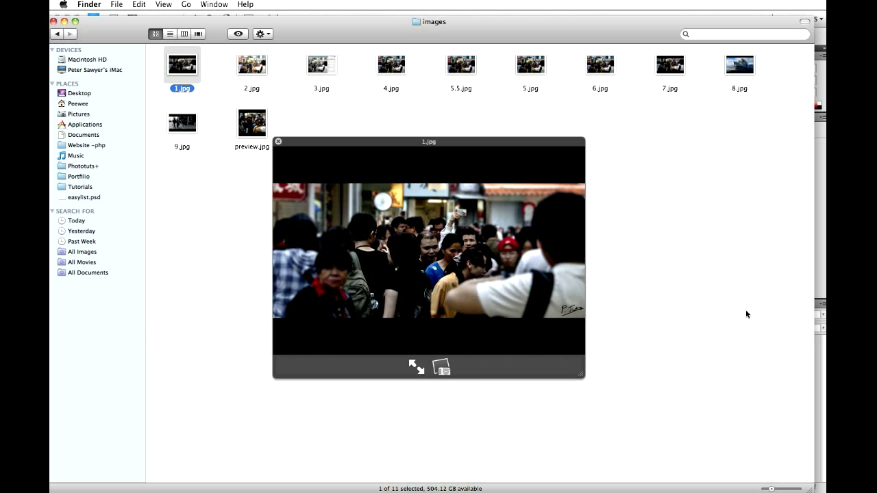
pyautogui.press('space')
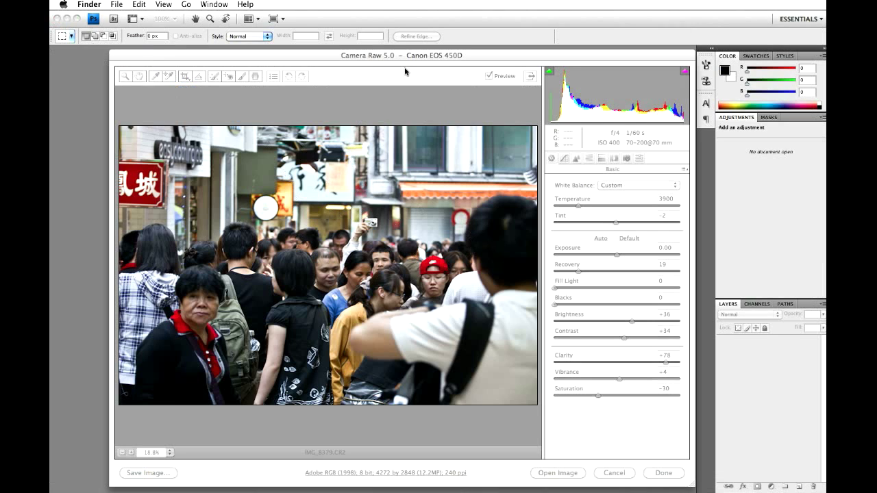
# - Set Temperature to 3750, Exposure to -0.20 and Recovery to 6, and try raising Fill Light
pyautogui.click(329, 60)
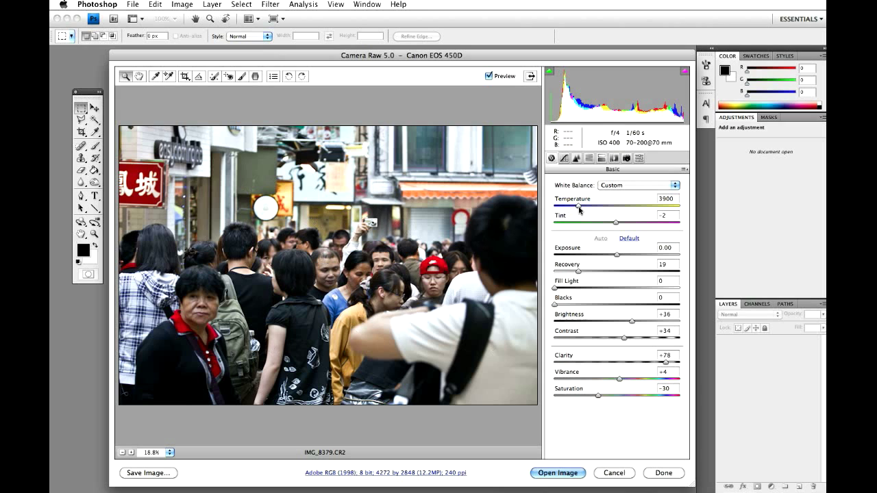
pyautogui.click(579, 208)
pyautogui.moveTo(578, 208); pyautogui.dragTo(574, 212)
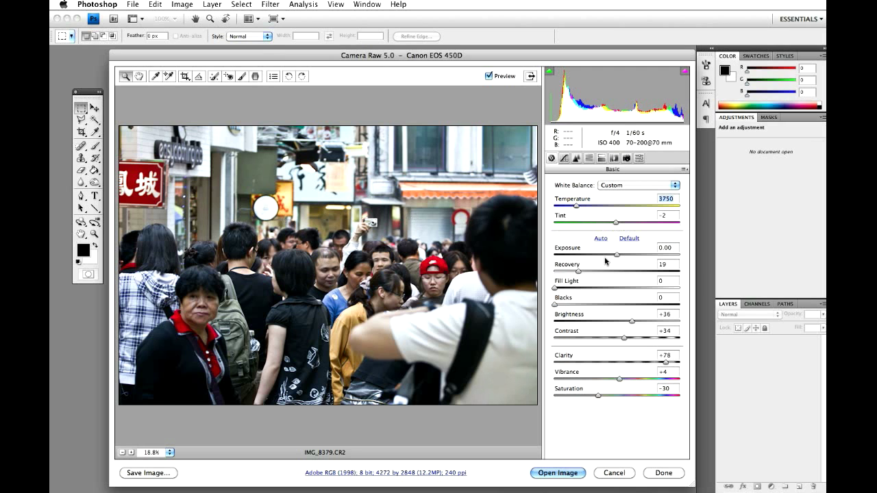
pyautogui.moveTo(617, 256)
pyautogui.mouseDown()
pyautogui.moveTo(588, 257)
pyautogui.moveTo(613, 258)
pyautogui.mouseUp()
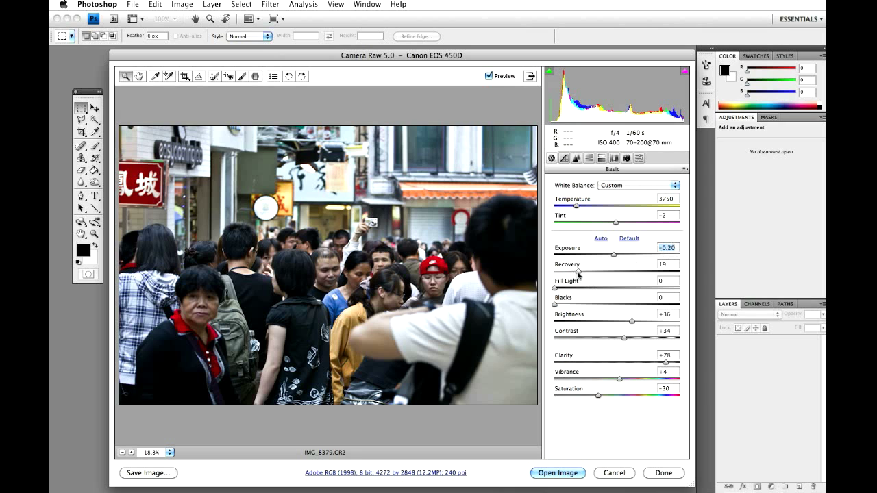
pyautogui.moveTo(578, 272); pyautogui.dragTo(562, 275)
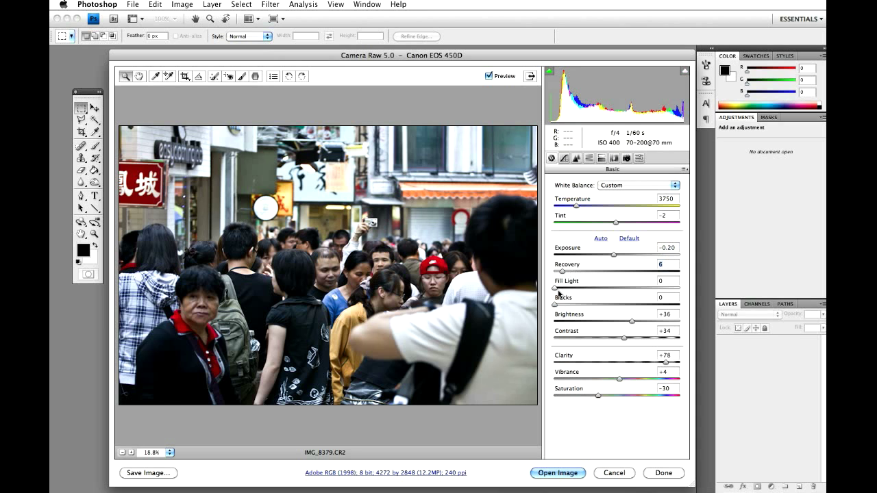
pyautogui.moveTo(554, 288); pyautogui.dragTo(521, 299)
# - Set Blacks to 60, Brightness to +16 and Contrast to -22, and settle Clarity at +78
pyautogui.moveTo(555, 305); pyautogui.dragTo(630, 312)
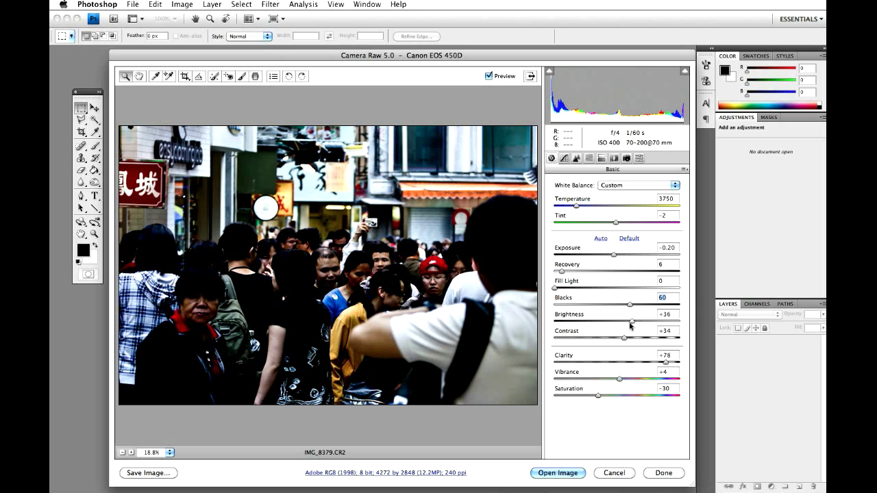
pyautogui.moveTo(631, 326); pyautogui.dragTo(622, 326)
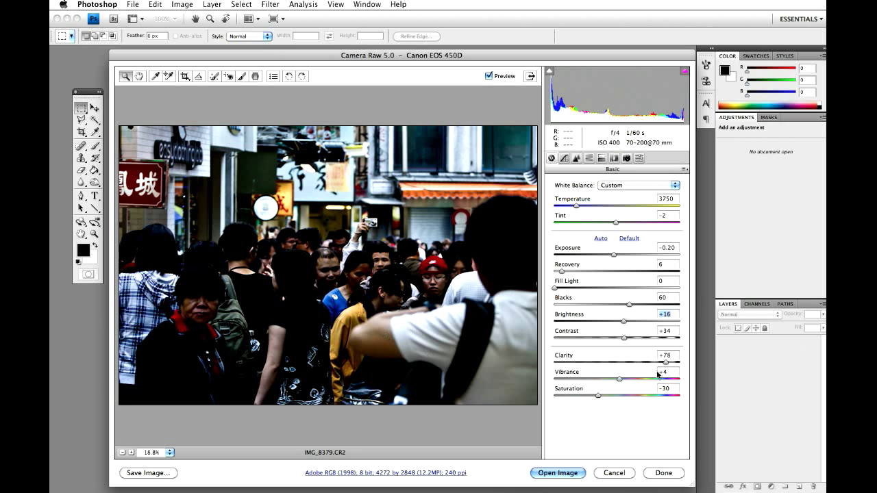
pyautogui.moveTo(624, 338); pyautogui.dragTo(577, 348)
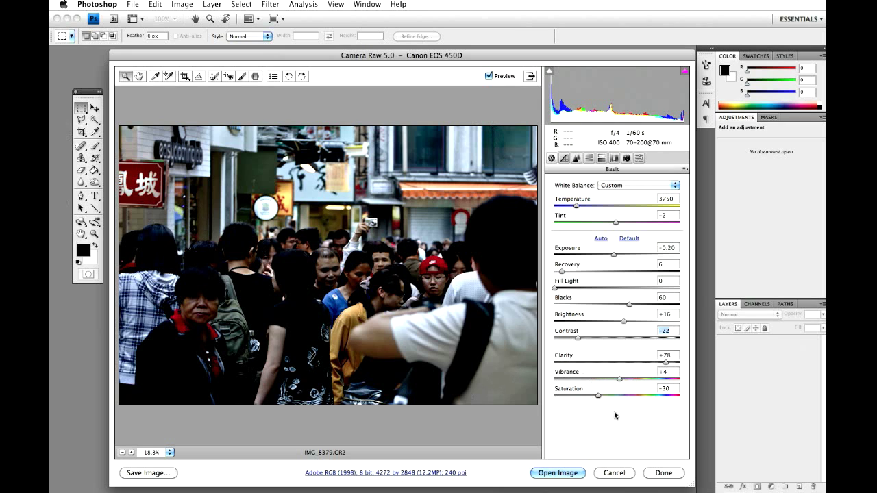
pyautogui.moveTo(664, 363); pyautogui.dragTo(553, 374)
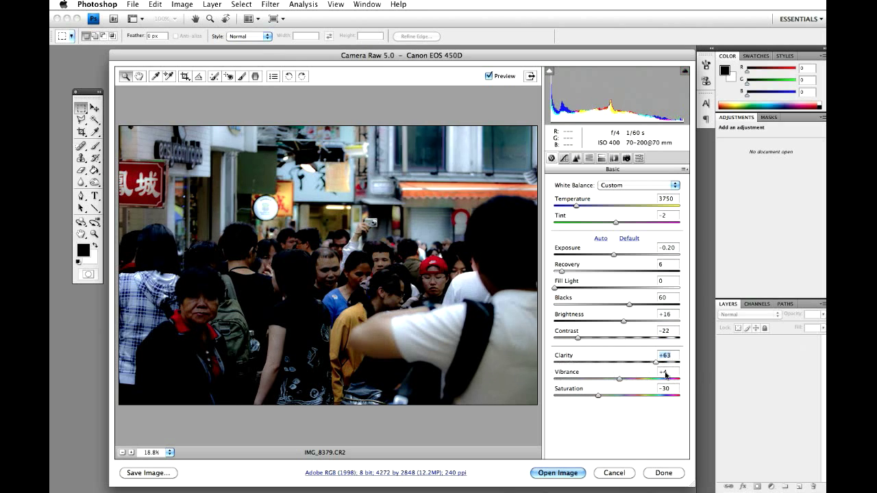
pyautogui.press('Down')
pyautogui.press('Down')
pyautogui.press('Down')
pyautogui.press('Down')
pyautogui.press('Down')
pyautogui.press('Down')
pyautogui.press('Down')
pyautogui.press('Down')
pyautogui.press('Down')
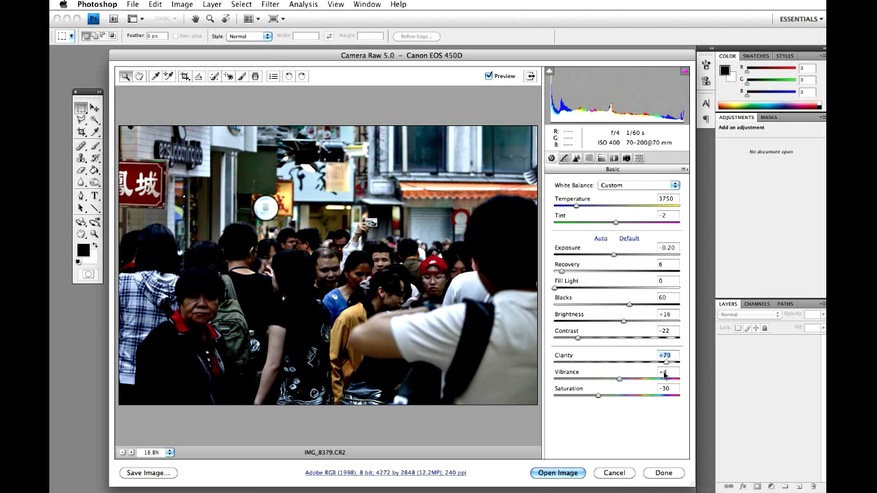
pyautogui.press('Down')
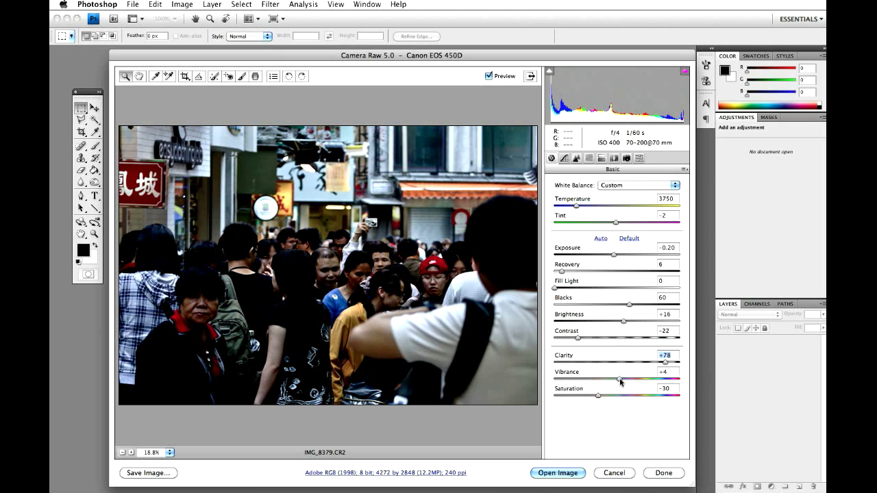
pyautogui.moveTo(620, 382); pyautogui.dragTo(539, 382)
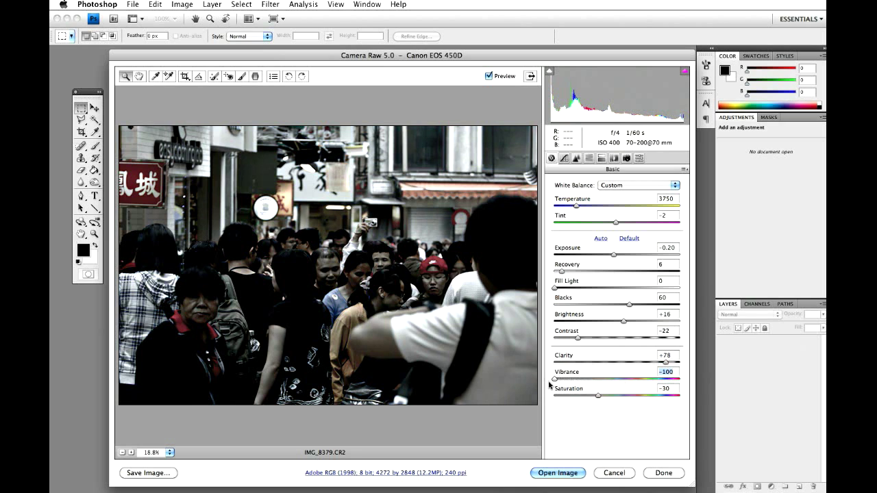
pyautogui.moveTo(554, 379); pyautogui.dragTo(679, 381)
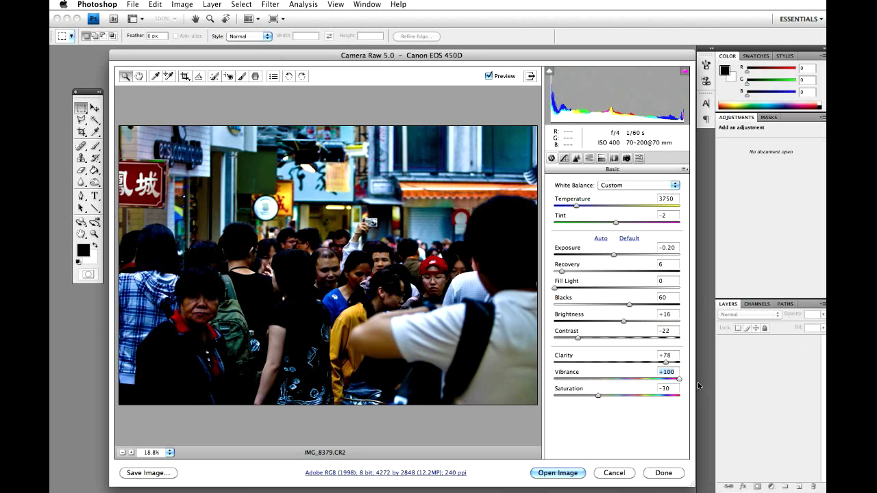
pyautogui.moveTo(680, 381); pyautogui.dragTo(620, 386)
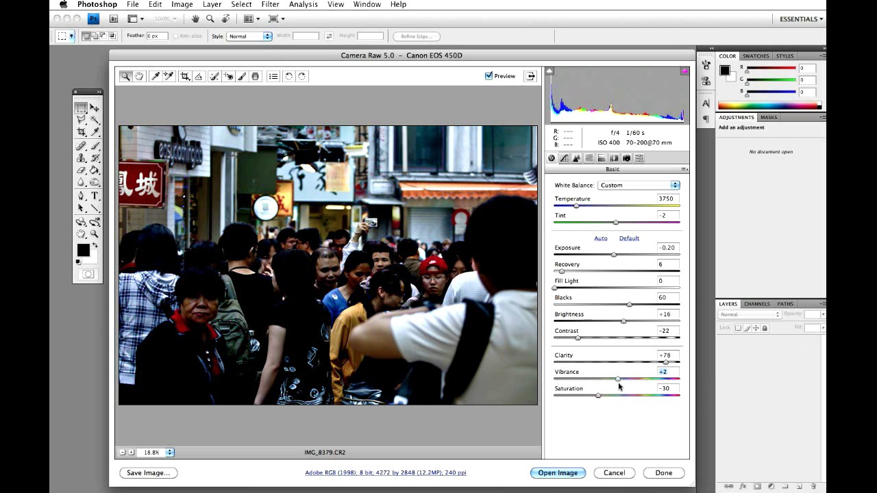
pyautogui.moveTo(618, 386); pyautogui.dragTo(598, 402)
# - In Camera Calibration, push Red Primary Saturation to +100 and Blue Primary Saturation to -100
pyautogui.click(639, 159)
pyautogui.click(627, 159)
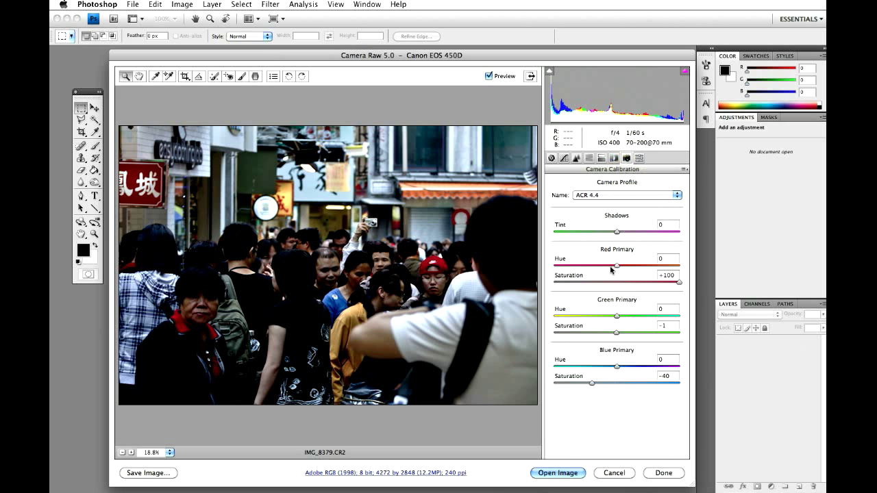
pyautogui.moveTo(679, 282); pyautogui.dragTo(616, 285)
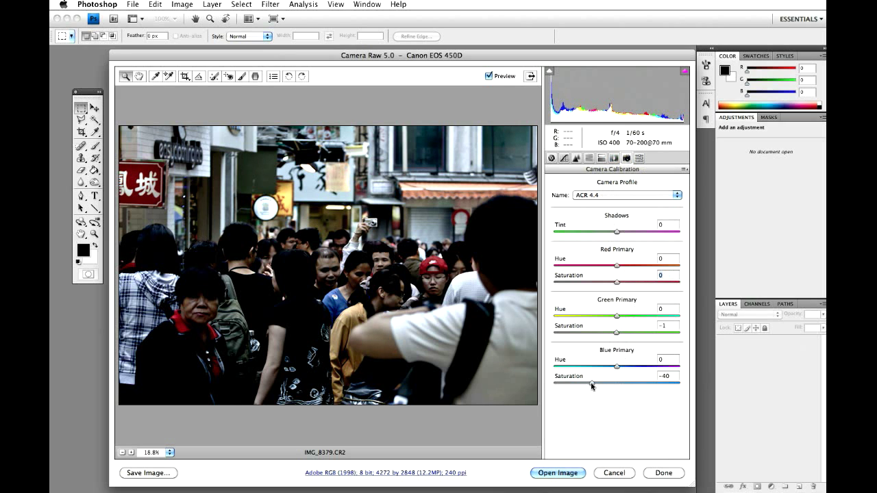
pyautogui.moveTo(594, 385); pyautogui.dragTo(616, 387)
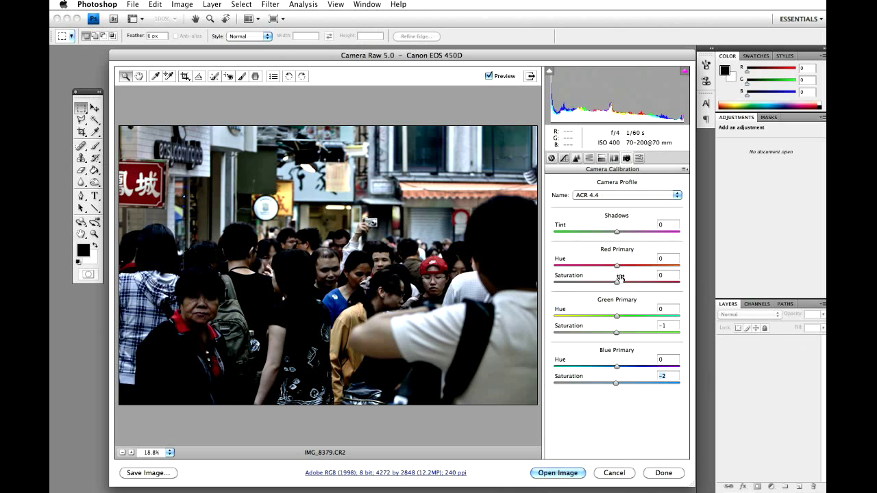
pyautogui.moveTo(615, 283); pyautogui.dragTo(682, 283)
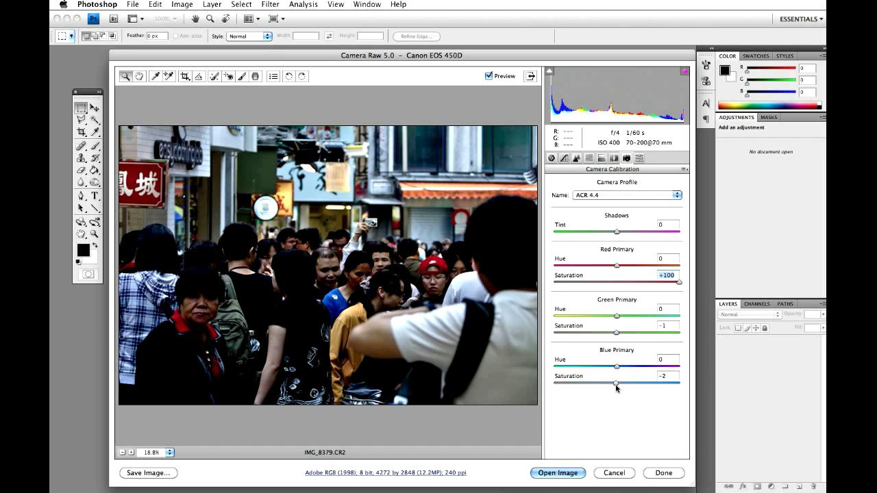
pyautogui.moveTo(616, 385); pyautogui.dragTo(536, 397)
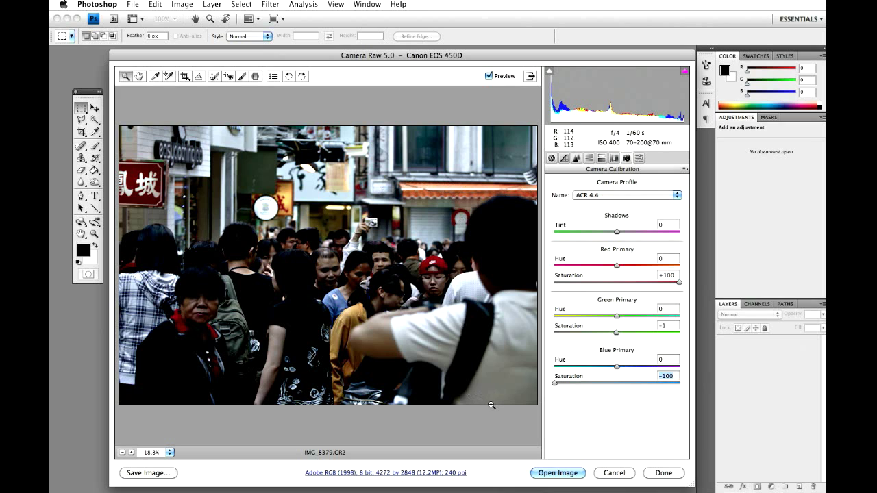
# - Open the graded photo in Photoshop and duplicate the Background layer
pyautogui.click(562, 474)
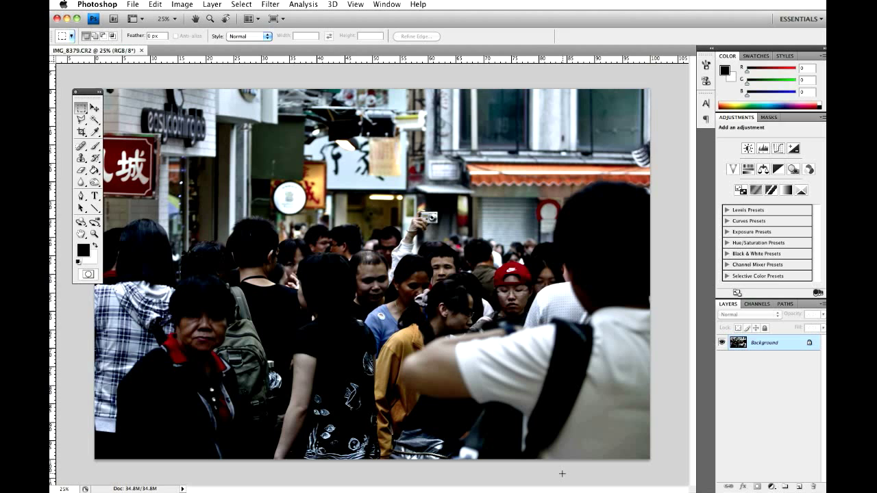
pyautogui.press('super+j')
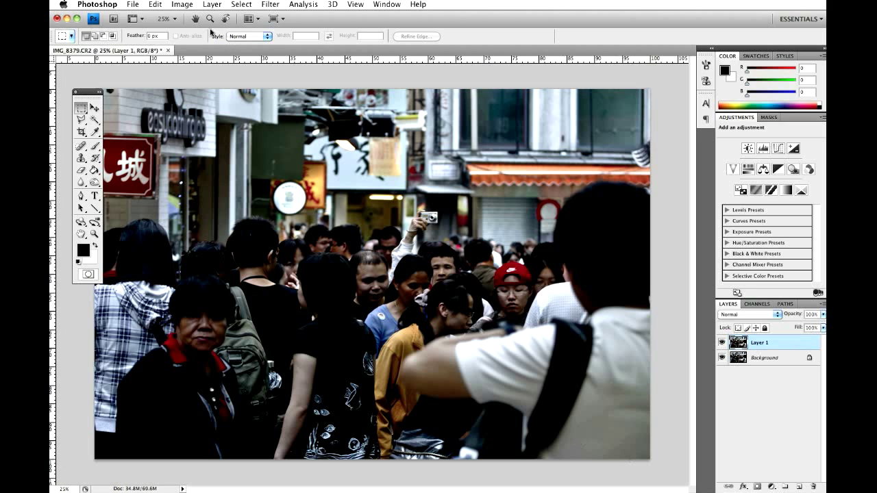
pyautogui.click(212, 4)
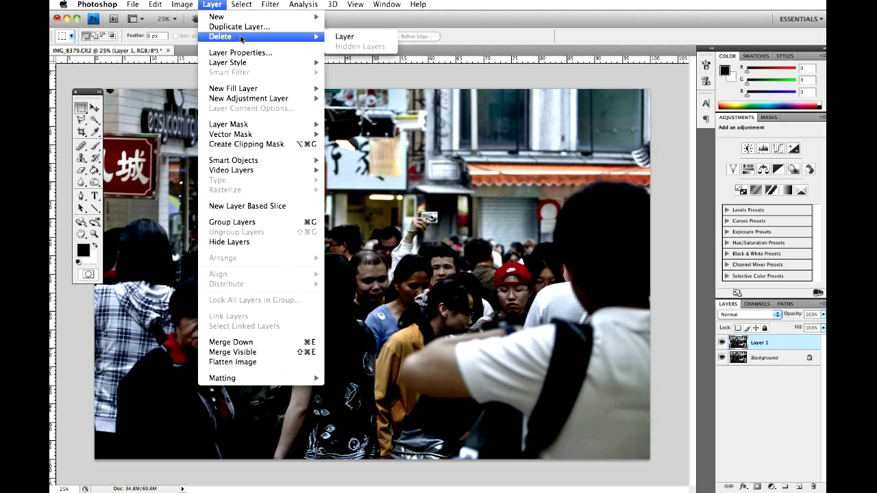
pyautogui.click(362, 77)
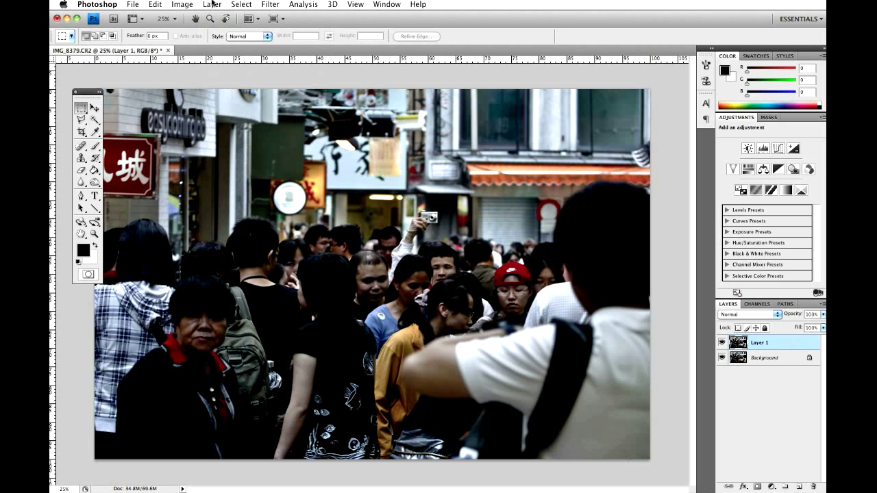
# - Bring up the Lens Blur filter dialog from Filter > Blur
pyautogui.click(270, 4)
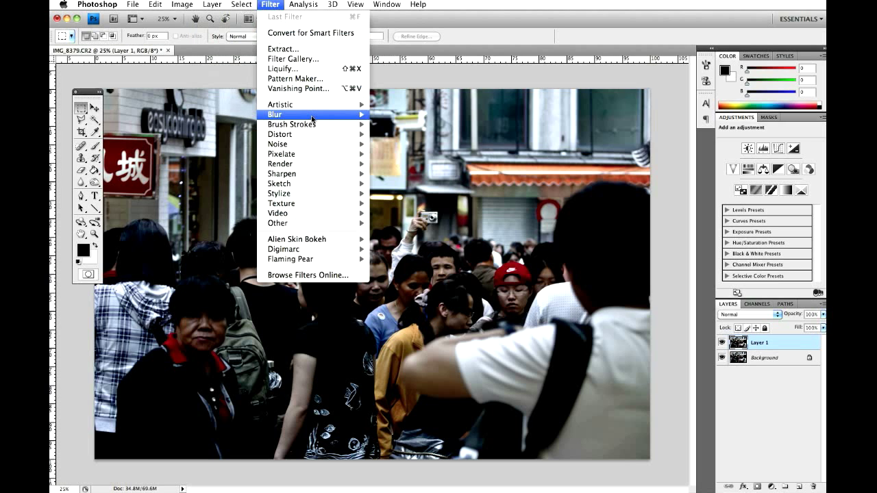
pyautogui.moveTo(316, 119)
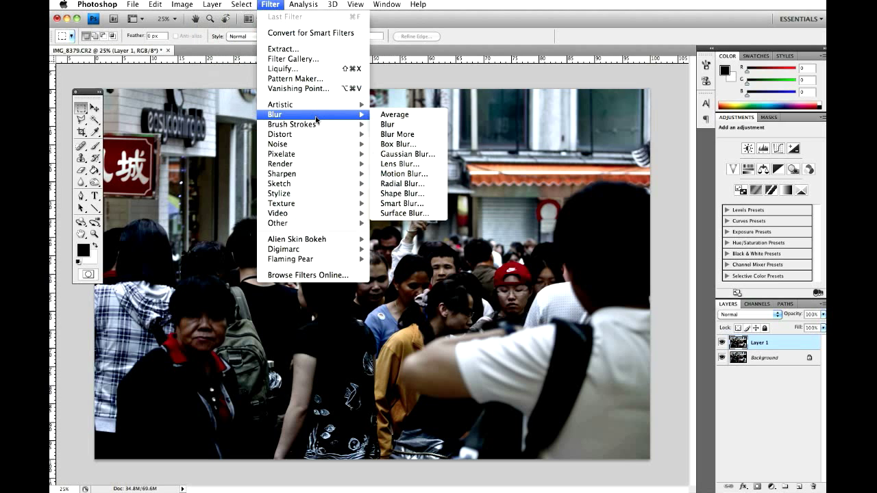
pyautogui.click(405, 168)
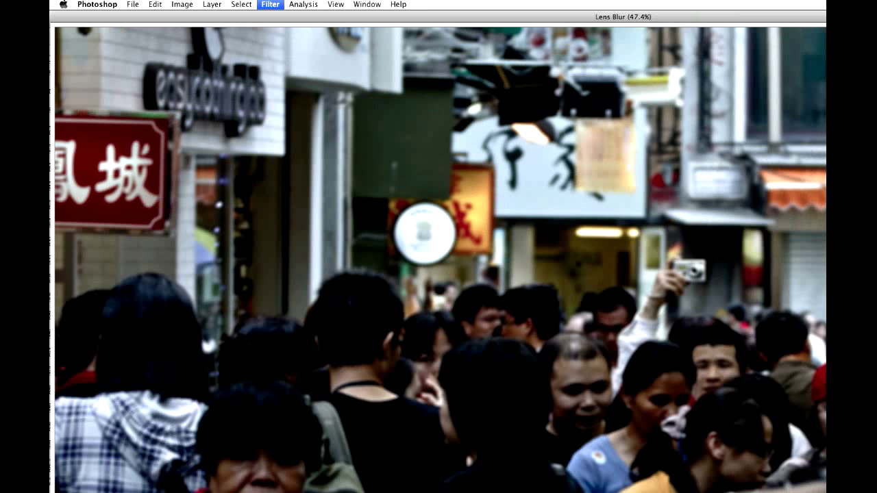
# - Apply a Lens Blur with Radius 40, previewing the photo at 25% zoom
pyautogui.moveTo(823, 489)
pyautogui.mouseDown()
pyautogui.moveTo(651, 366)
pyautogui.moveTo(699, 427)
pyautogui.moveTo(832, 492)
pyautogui.mouseUp()
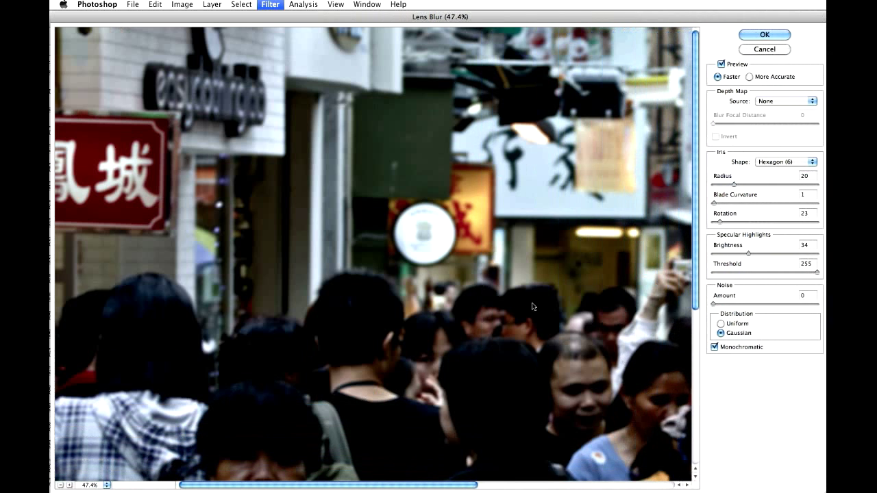
pyautogui.scroll(-8, 528, 304)
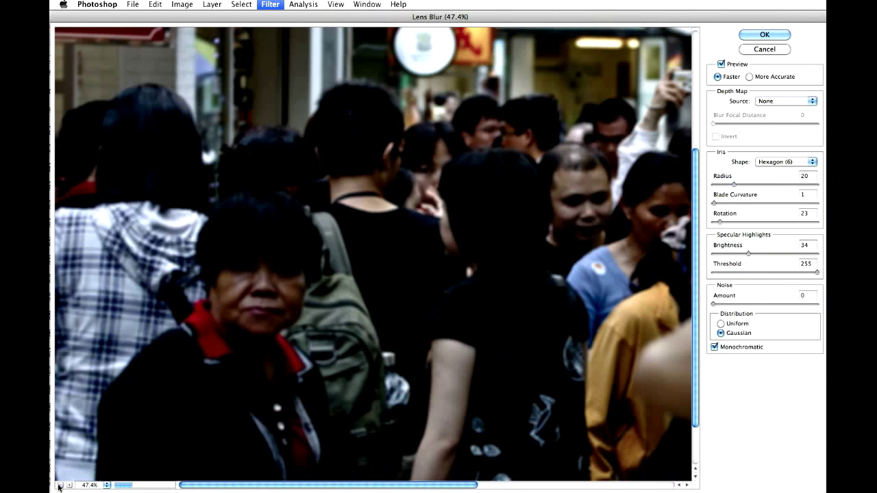
pyautogui.click(60, 485)
pyautogui.click(60, 485)
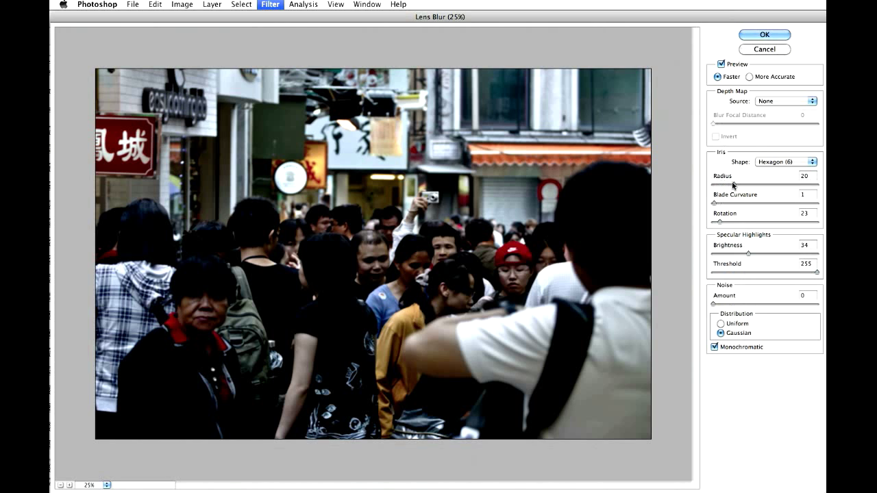
pyautogui.moveTo(733, 185); pyautogui.dragTo(756, 187)
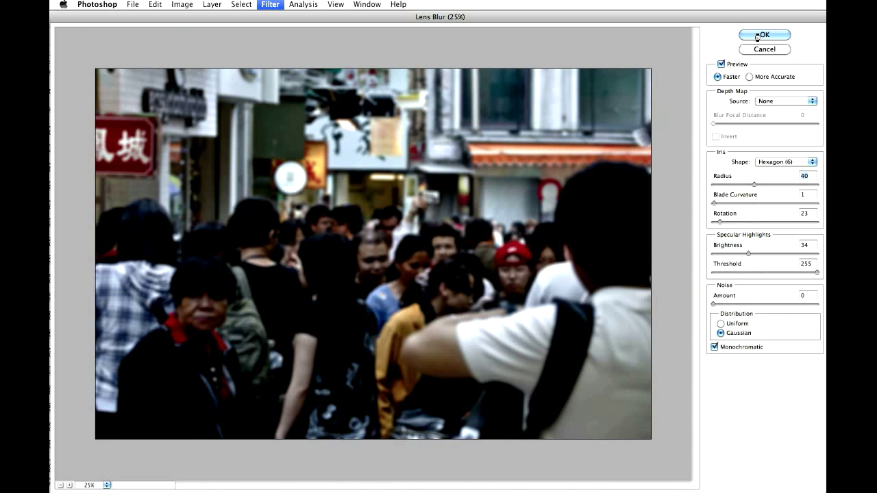
pyautogui.click(757, 37)
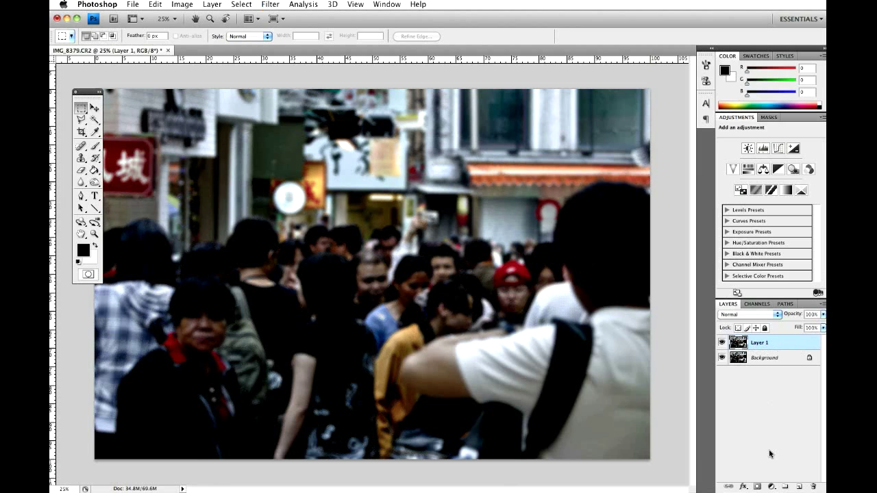
# - Attach a white layer mask to the blurred Layer 1
pyautogui.click(757, 487)
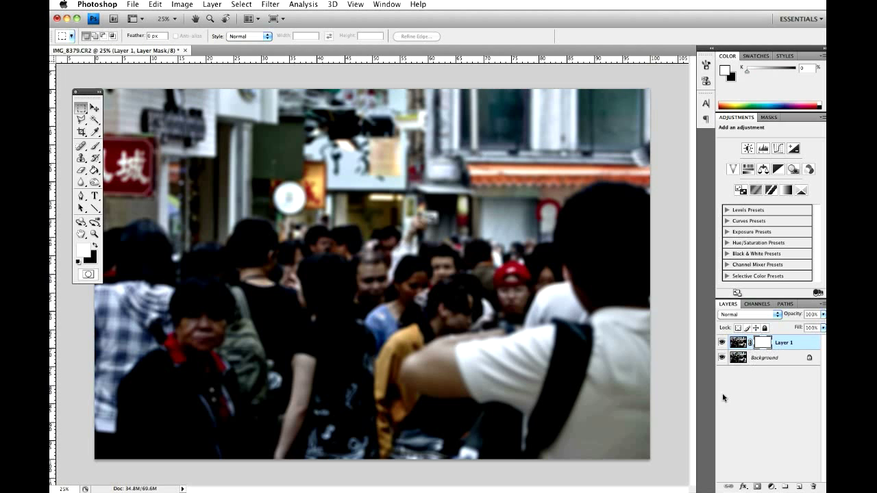
pyautogui.click(214, 4)
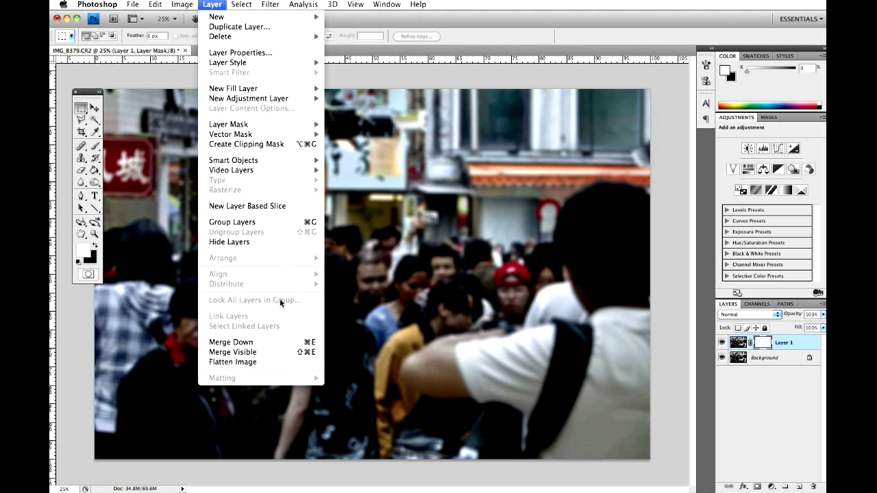
pyautogui.moveTo(233, 130)
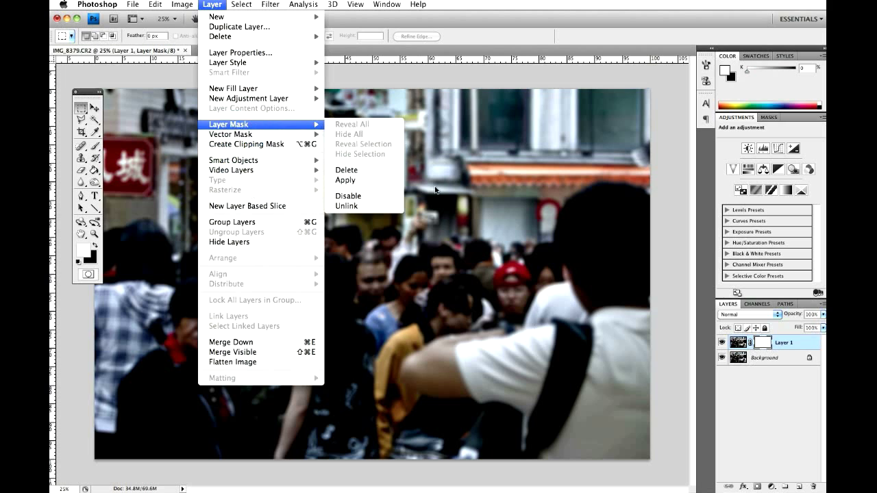
pyautogui.click(488, 275)
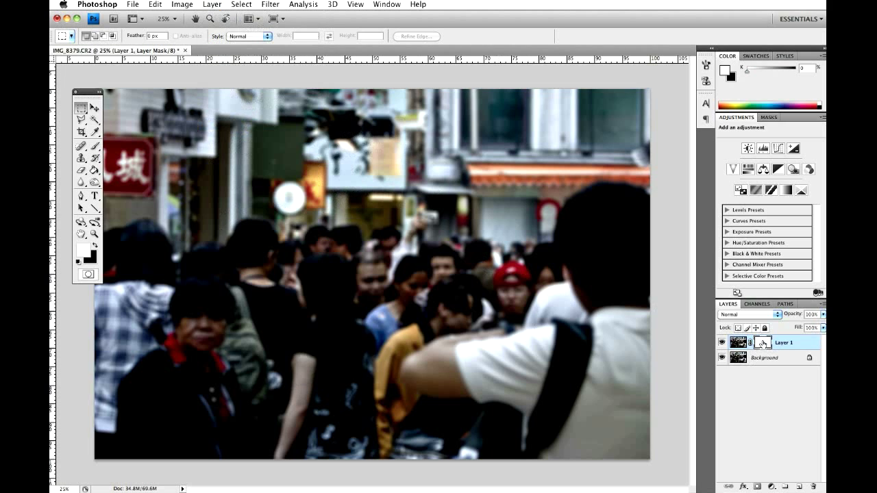
# - Pick the Eraser with a soft 200 px brush and resize it to about 1300
pyautogui.moveTo(81, 170); pyautogui.dragTo(124, 172)
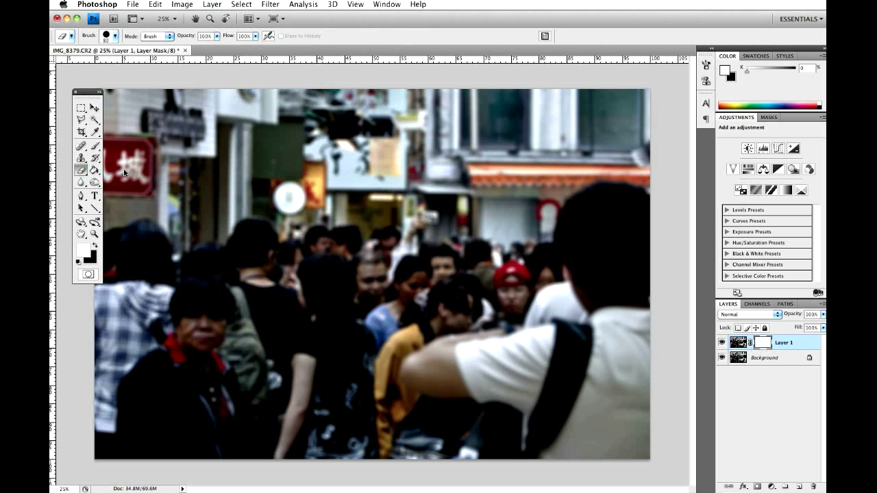
pyautogui.click(115, 36)
pyautogui.click(135, 152)
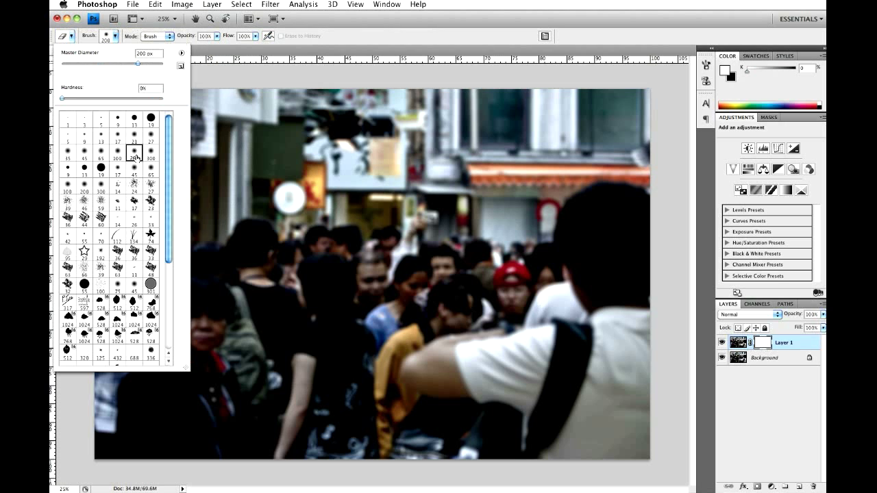
pyautogui.click(672, 243)
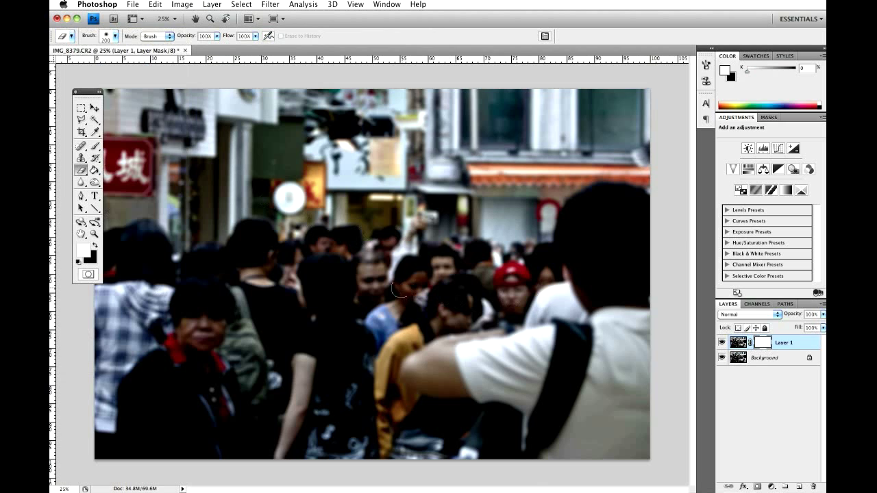
pyautogui.press(']')
pyautogui.press(']')
pyautogui.press(']')
pyautogui.press(']')
pyautogui.press(']')
pyautogui.press(']')
pyautogui.press(']')
pyautogui.press(']')
pyautogui.press(']')
pyautogui.press(']')
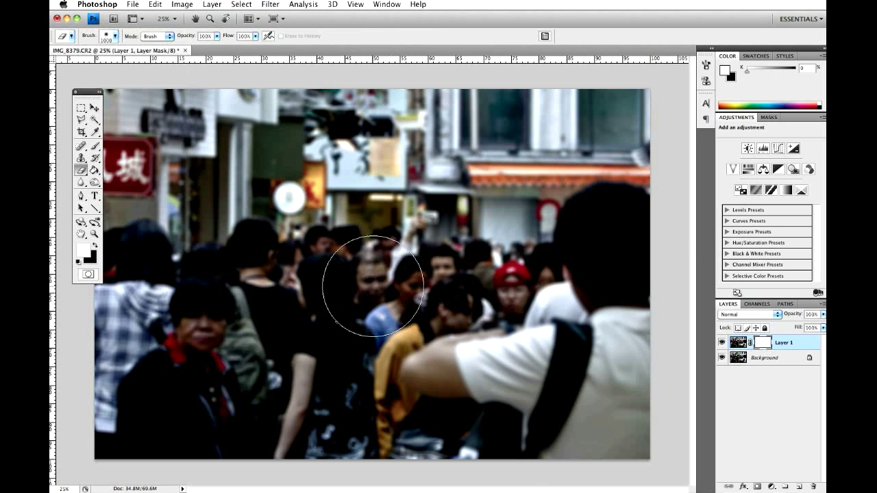
pyautogui.press('[')
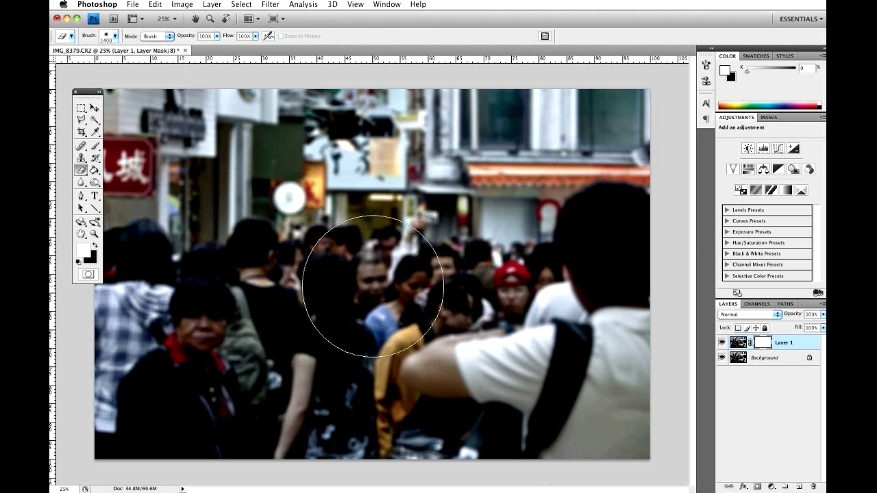
pyautogui.press('[')
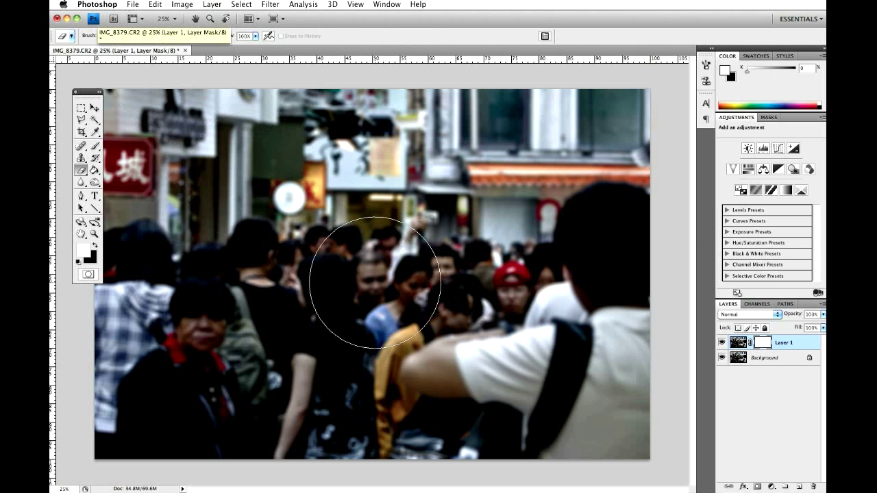
# - Paint on the mask to restore sharp faces at the crowd's centre, including the right-hand person
pyautogui.click(375, 283)
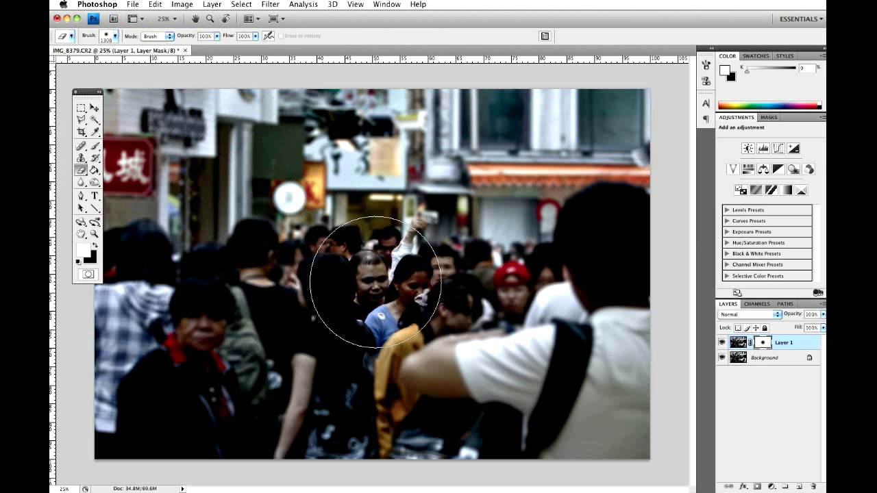
pyautogui.press(']')
pyautogui.press(']')
pyautogui.press(']')
pyautogui.click(374, 296)
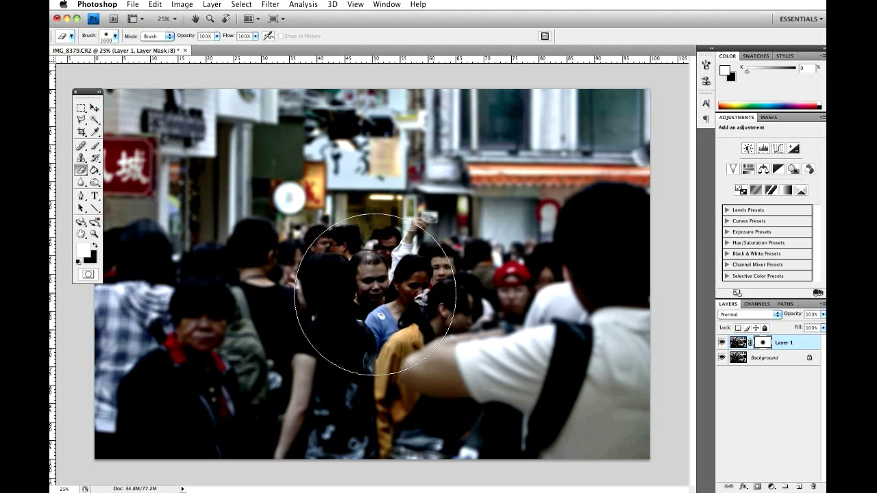
pyautogui.moveTo(375, 296)
pyautogui.mouseDown()
pyautogui.moveTo(348, 294)
pyautogui.moveTo(322, 333)
pyautogui.moveTo(363, 297)
pyautogui.moveTo(321, 307)
pyautogui.moveTo(348, 297)
pyautogui.moveTo(504, 287)
pyautogui.moveTo(444, 299)
pyautogui.moveTo(434, 289)
pyautogui.moveTo(450, 294)
pyautogui.moveTo(369, 291)
pyautogui.mouseUp()
pyautogui.press('[')
pyautogui.press('[')
pyautogui.press('[')
pyautogui.press('[')
pyautogui.press('[')
pyautogui.press('[')
pyautogui.press('[')
pyautogui.press('[')
pyautogui.press('[')
pyautogui.press(']')
pyautogui.press(']')
pyautogui.press(']')
pyautogui.press(']')
pyautogui.press(']')
pyautogui.press(']')
pyautogui.press(']')
pyautogui.press(']')
pyautogui.press(']')
pyautogui.press(']')
pyautogui.press(']')
pyautogui.press(']')
pyautogui.press(']')
pyautogui.press(']')
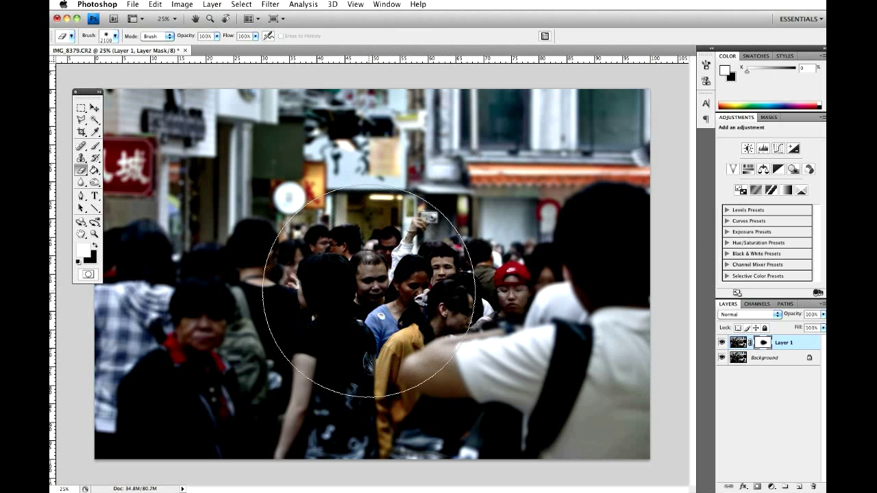
# - With a 500 brush, sharpen the man's head left of centre, then shrink the brush to 250
pyautogui.press('[')
pyautogui.press('[')
pyautogui.press('[')
pyautogui.press('[')
pyautogui.press('[')
pyautogui.press('[')
pyautogui.press('[')
pyautogui.press('[')
pyautogui.press('[')
pyautogui.press('[')
pyautogui.press('[')
pyautogui.press('[')
pyautogui.press('[')
pyautogui.press('[')
pyautogui.press('[')
pyautogui.press('[')
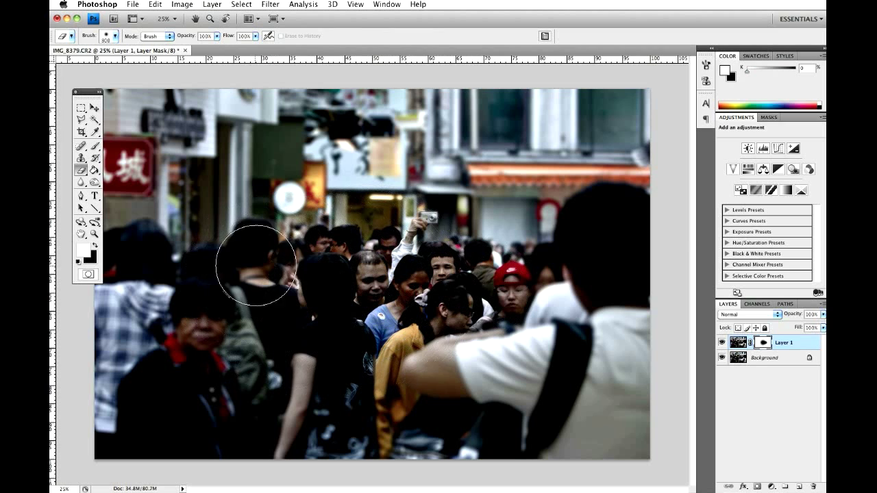
pyautogui.moveTo(265, 255)
pyautogui.mouseDown()
pyautogui.moveTo(269, 373)
pyautogui.moveTo(256, 250)
pyautogui.moveTo(266, 251)
pyautogui.moveTo(254, 244)
pyautogui.moveTo(273, 266)
pyautogui.moveTo(276, 247)
pyautogui.moveTo(302, 250)
pyautogui.mouseUp()
pyautogui.press('[')
pyautogui.press('[')
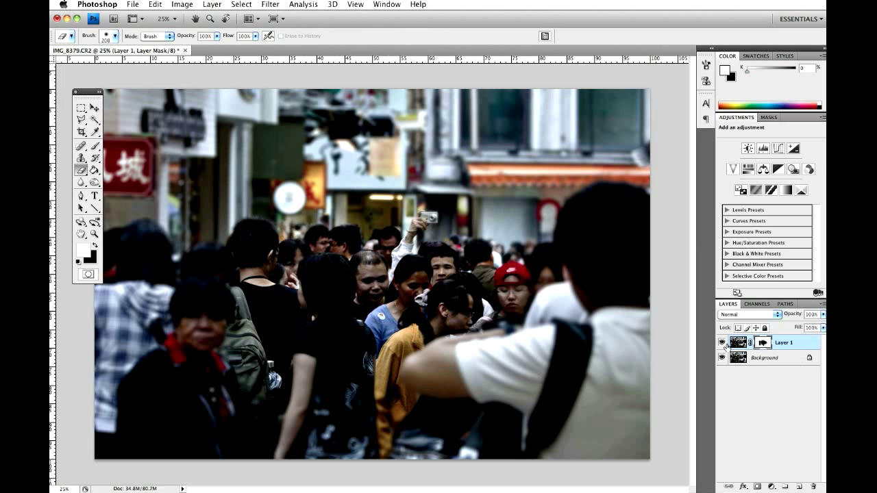
pyautogui.press(']')
pyautogui.press(']')
pyautogui.press(']')
pyautogui.press('[')
pyautogui.press('[')
# - Draw a black rectangle bar across the bottom of the photo
pyautogui.moveTo(95, 208); pyautogui.dragTo(137, 211)
pyautogui.click(137, 211)
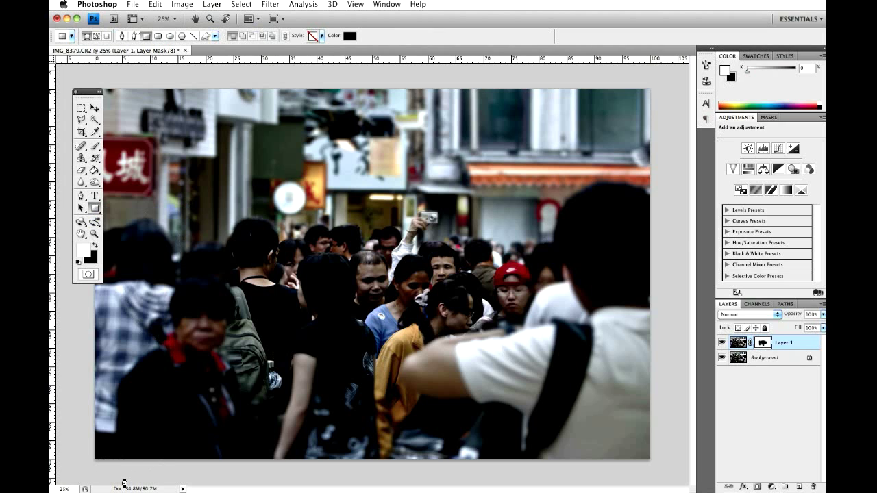
pyautogui.press('d')
pyautogui.moveTo(97, 397); pyautogui.dragTo(206, 463)
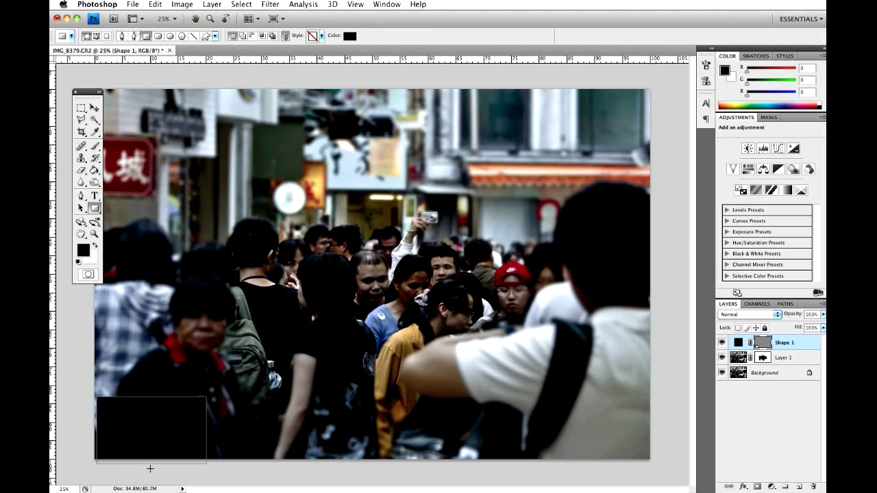
pyautogui.press('super+z')
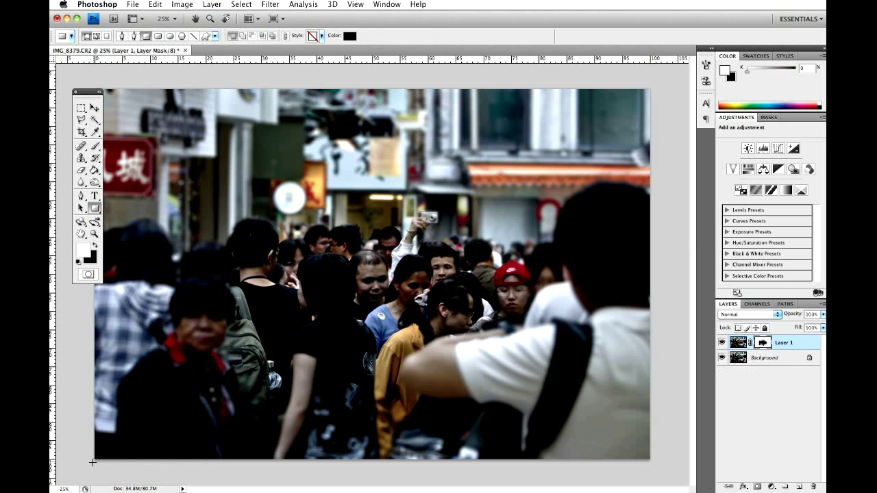
pyautogui.moveTo(89, 462); pyautogui.dragTo(652, 414)
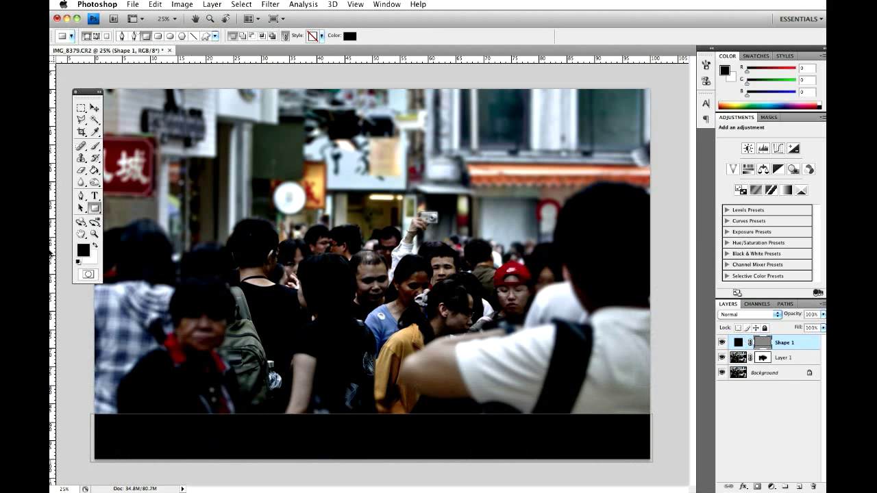
# - Nudge the bottom bar into place and move a duplicate of it to the top
pyautogui.click(94, 108)
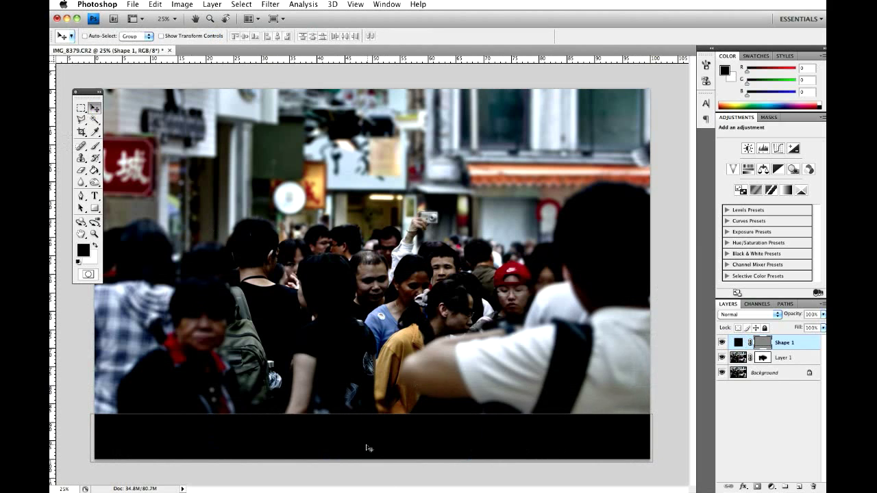
pyautogui.moveTo(368, 446); pyautogui.dragTo(365, 444)
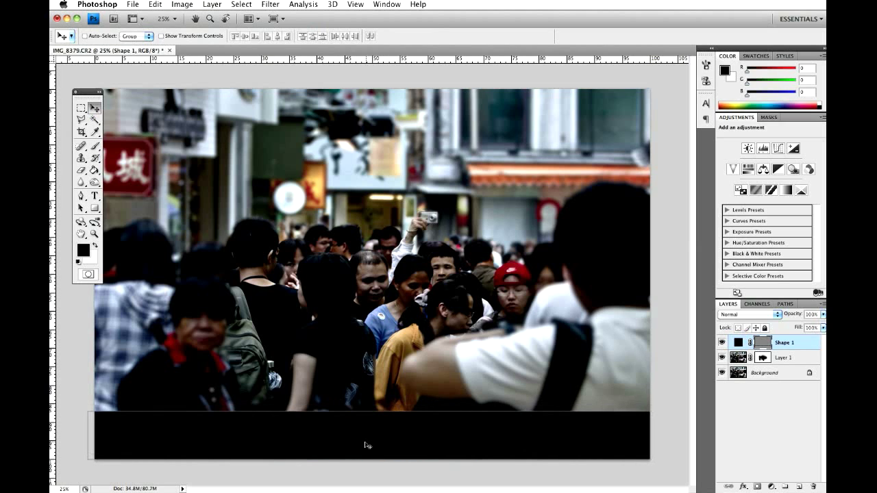
pyautogui.press('super+j')
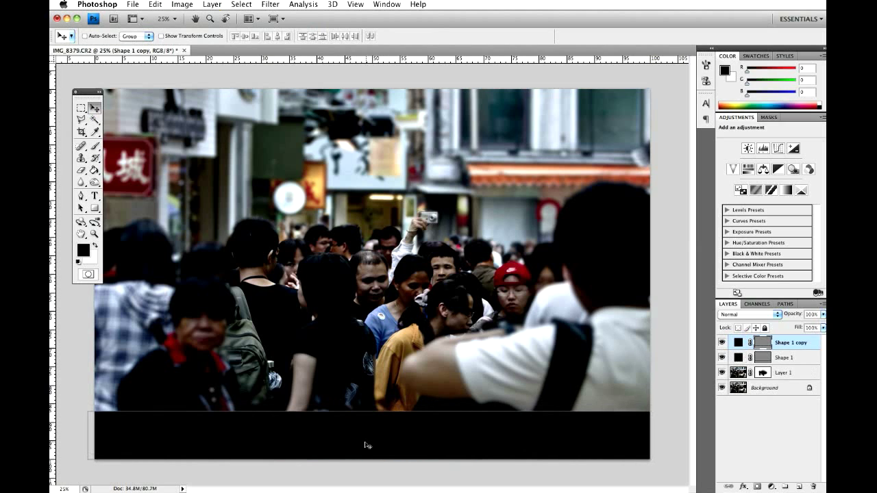
pyautogui.moveTo(370, 448); pyautogui.dragTo(340, 122)
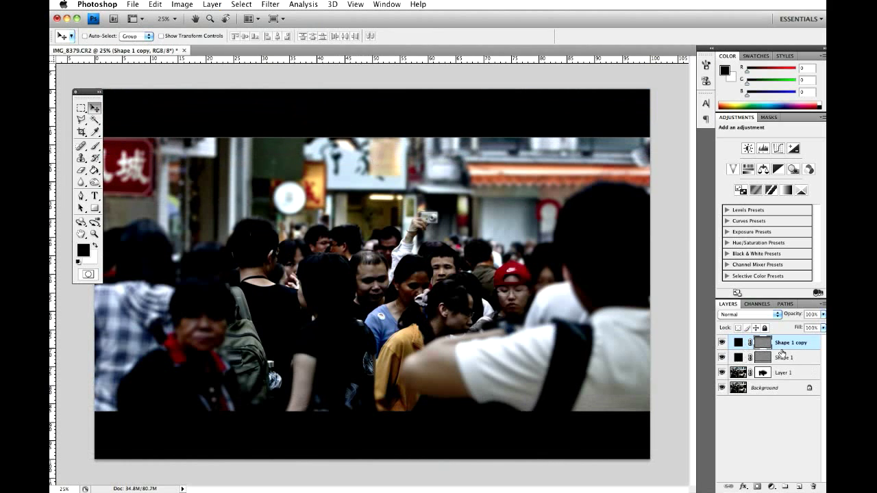
# - Copy the Background layer and shift it with Layer 1 slightly upward between the bars
pyautogui.click(789, 372)
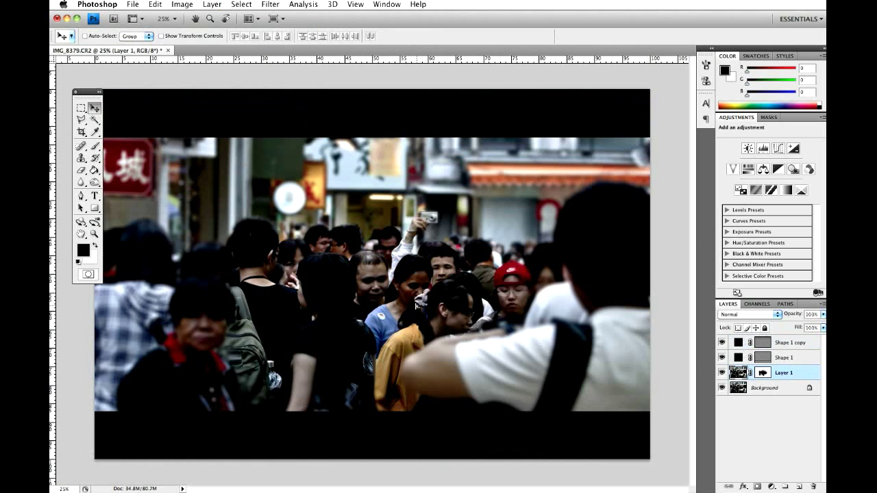
pyautogui.keyDown('shift'); pyautogui.click(755, 388); pyautogui.keyUp('shift')
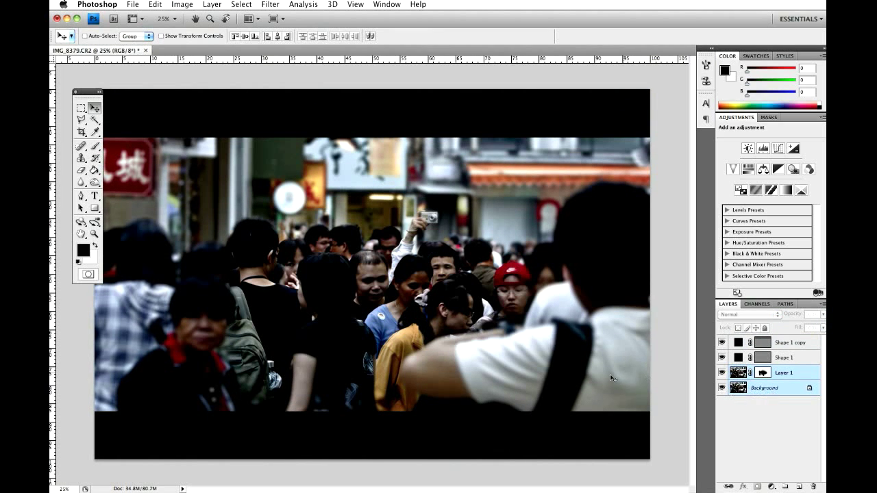
pyautogui.click(370, 300)
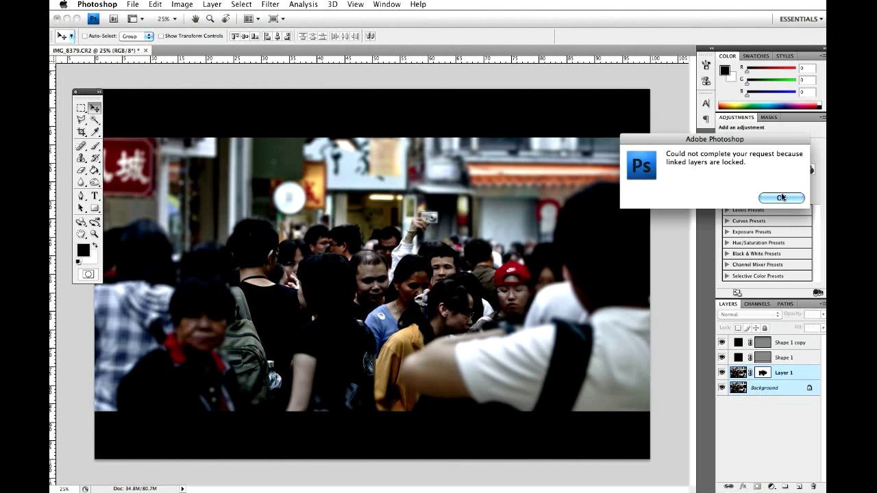
pyautogui.click(782, 198)
pyautogui.click(777, 389)
pyautogui.press('super+j')
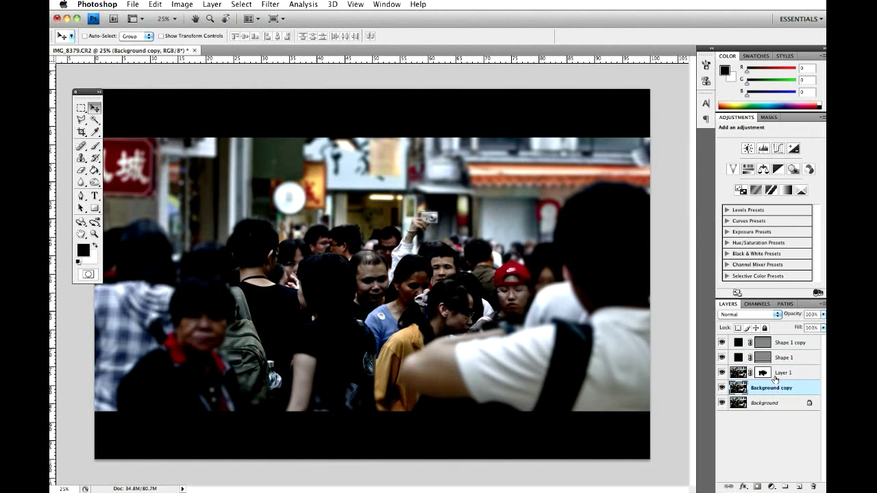
pyautogui.keyDown('shift'); pyautogui.click(778, 374); pyautogui.keyUp('shift')
pyautogui.moveTo(370, 331); pyautogui.dragTo(370, 314)
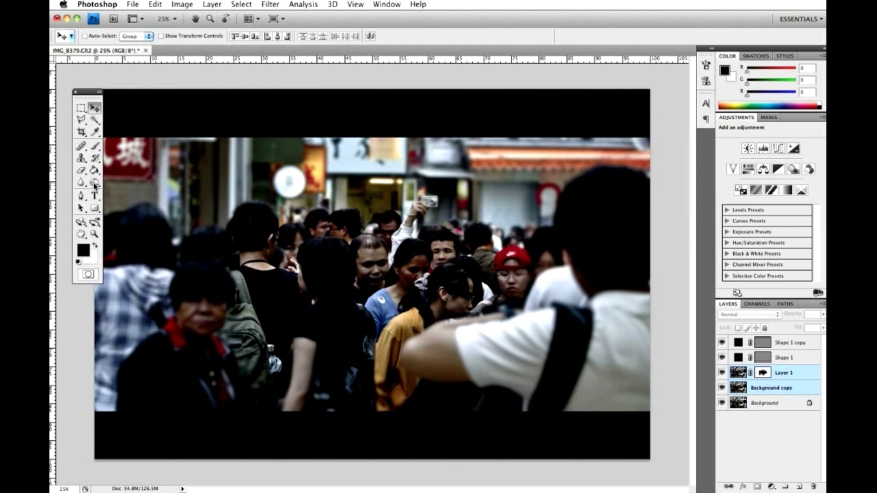
# - Select the Brush tool with the 317 px signature brush preset
pyautogui.moveTo(94, 145); pyautogui.dragTo(123, 150)
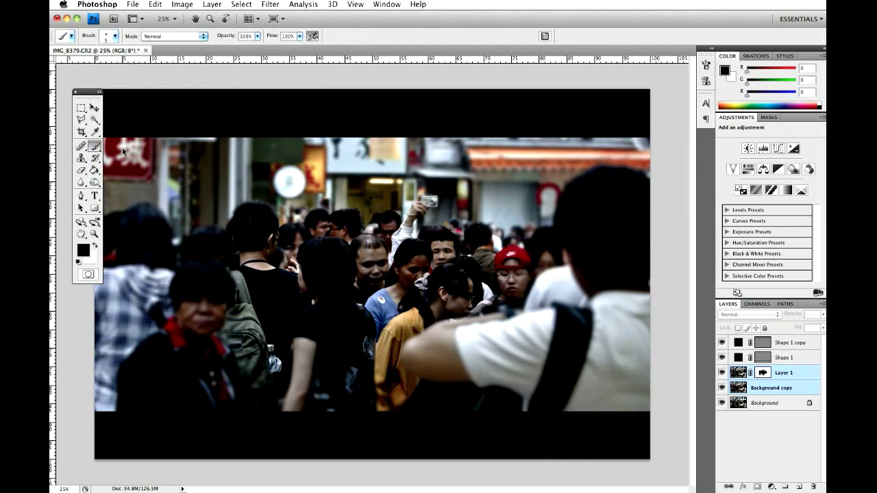
pyautogui.click(114, 35)
pyautogui.scroll(-5, 141, 336)
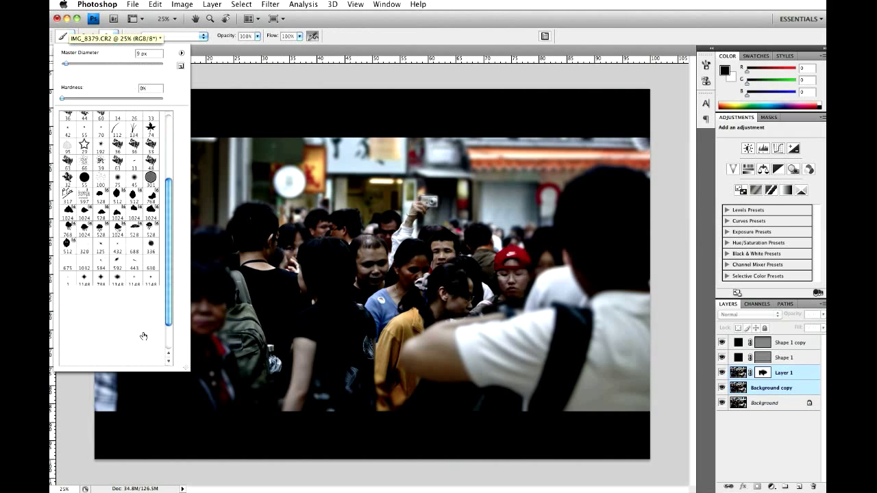
pyautogui.scroll(-2, 143, 335)
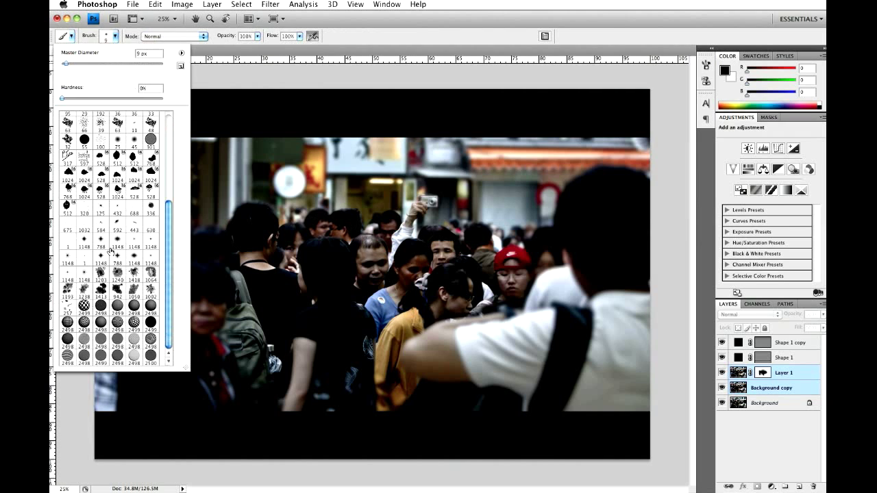
pyautogui.click(69, 162)
# - Create a new Layer 2 and stamp the signature near the photo's lower right corner
pyautogui.click(616, 389)
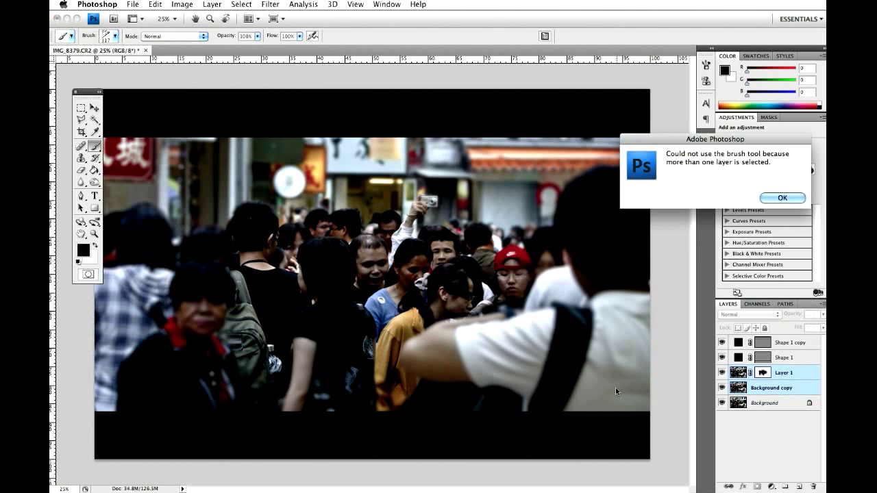
pyautogui.press('Return')
pyautogui.press('super+shift+n')
pyautogui.press('Return')
pyautogui.click(617, 391)
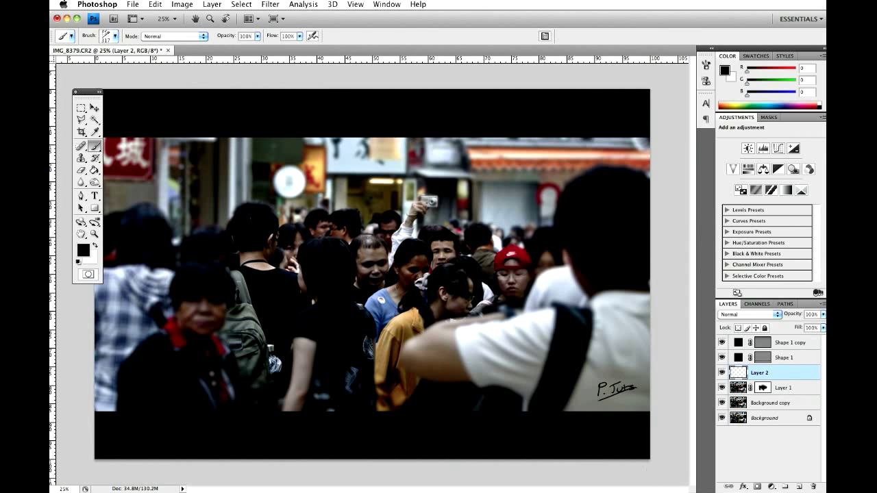
pyautogui.press('super+Tab')
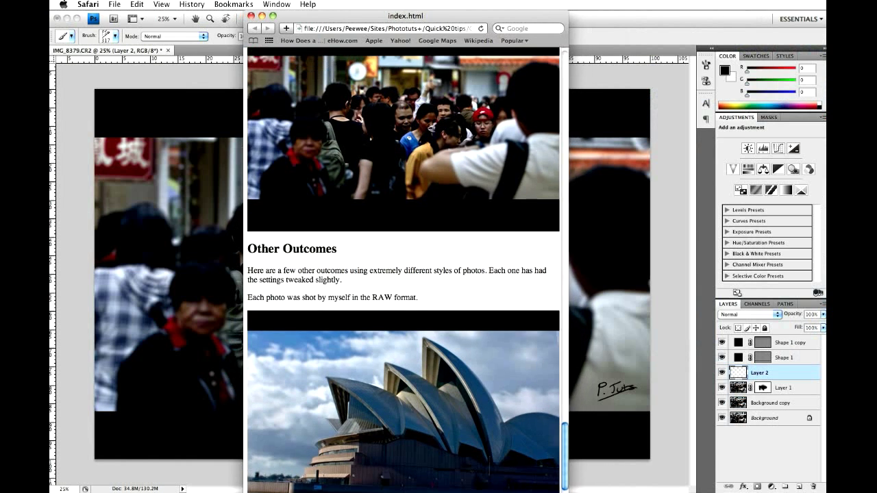
# - Widen Safari, browse the tutorial's Other Outcomes examples, then close the tutorial window
pyautogui.moveTo(584, 490); pyautogui.dragTo(662, 450)
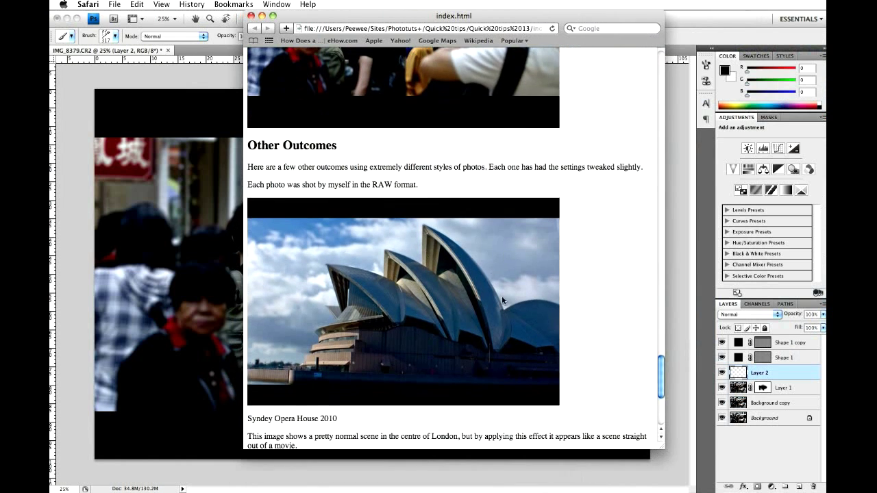
pyautogui.scroll(-1, 387, 269)
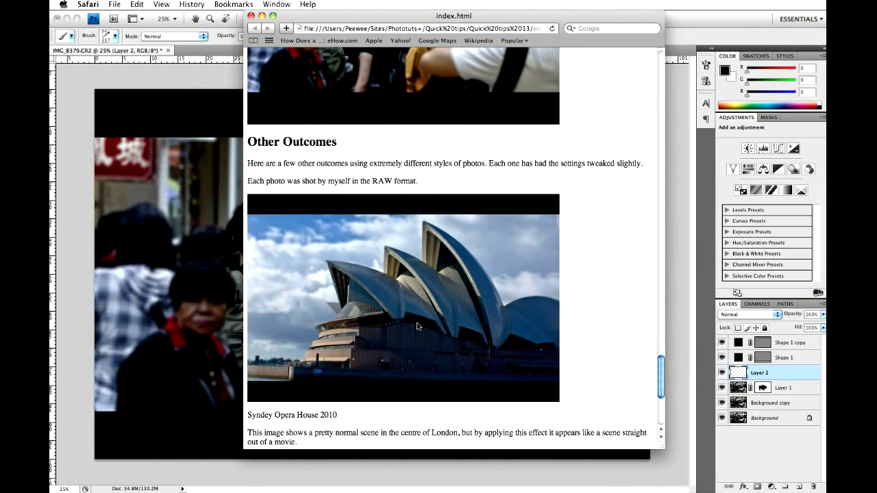
pyautogui.scroll(-5, 370, 240)
pyautogui.scroll(-7, 424, 228)
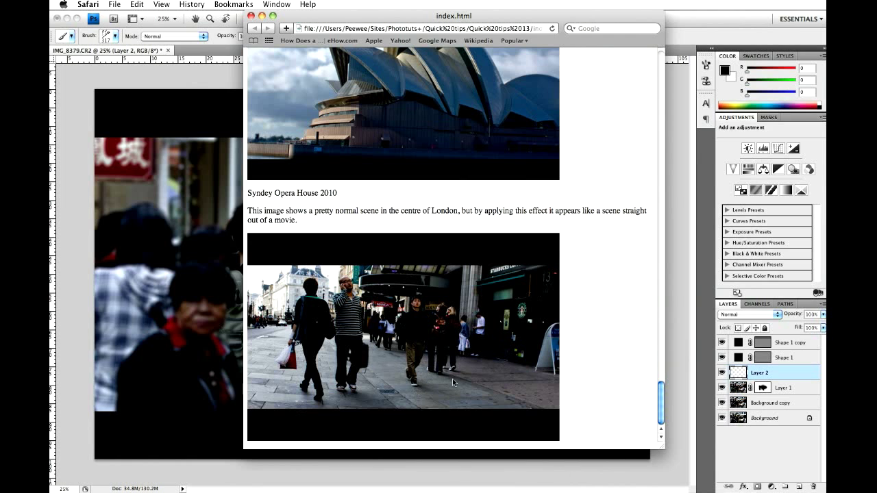
pyautogui.scroll(10, 602, 360)
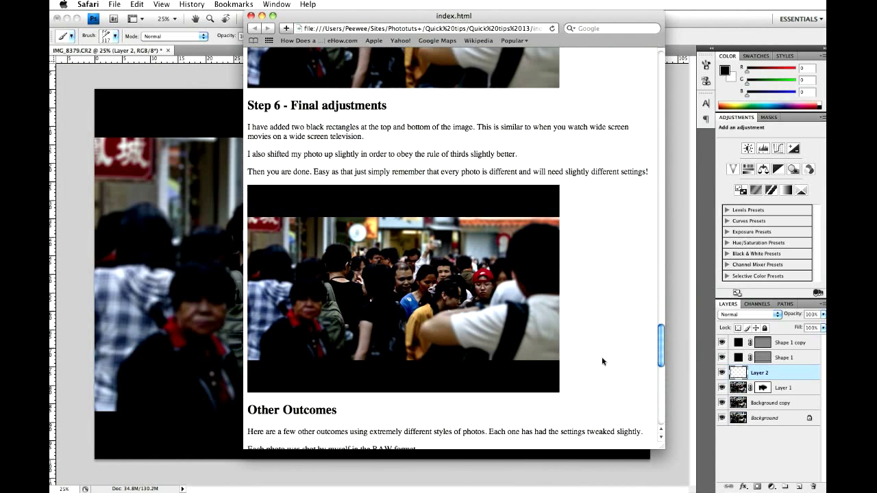
pyautogui.scroll(15, 601, 360)
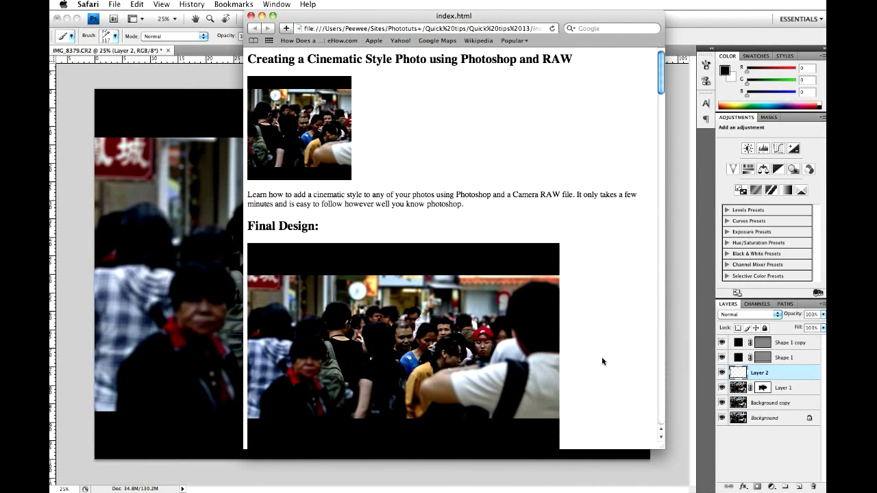
pyautogui.click(251, 16)
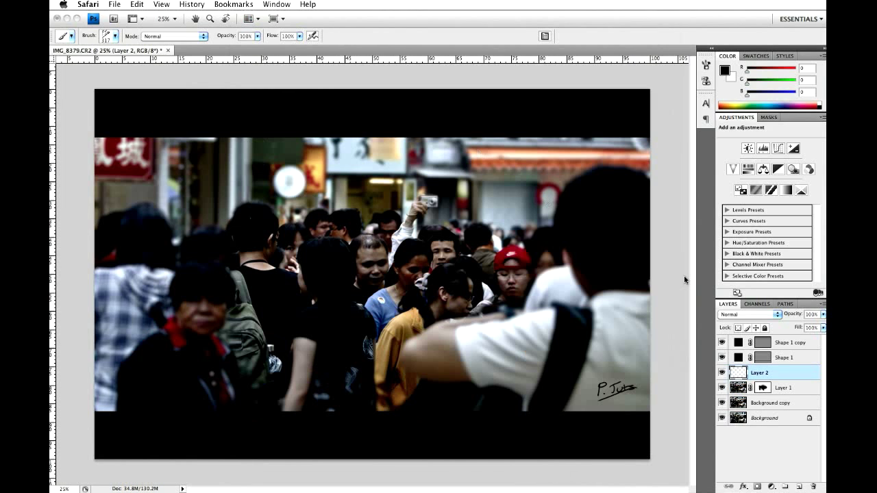